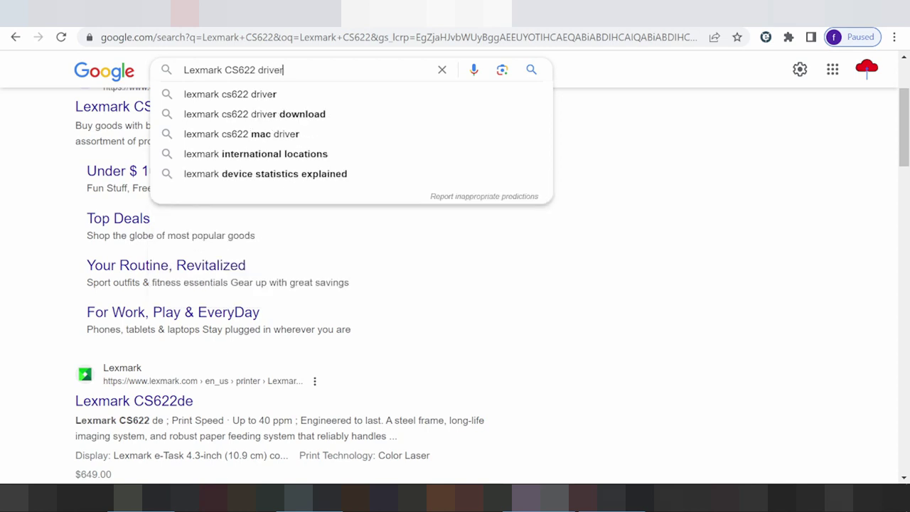
# Search Google for "Lexmark CS622 driver download" and open the Lexmark CS622de product page on lexmark.com
pyautogui.write('oad')
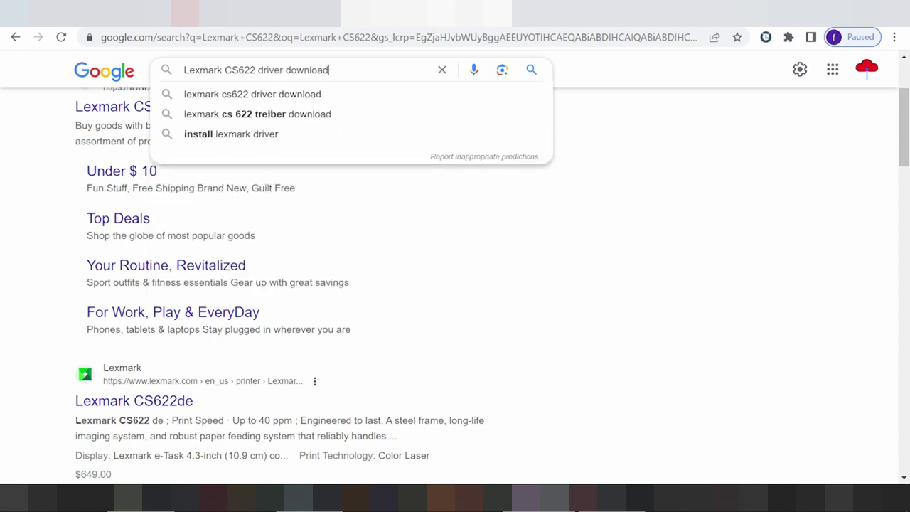
pyautogui.press('Return')
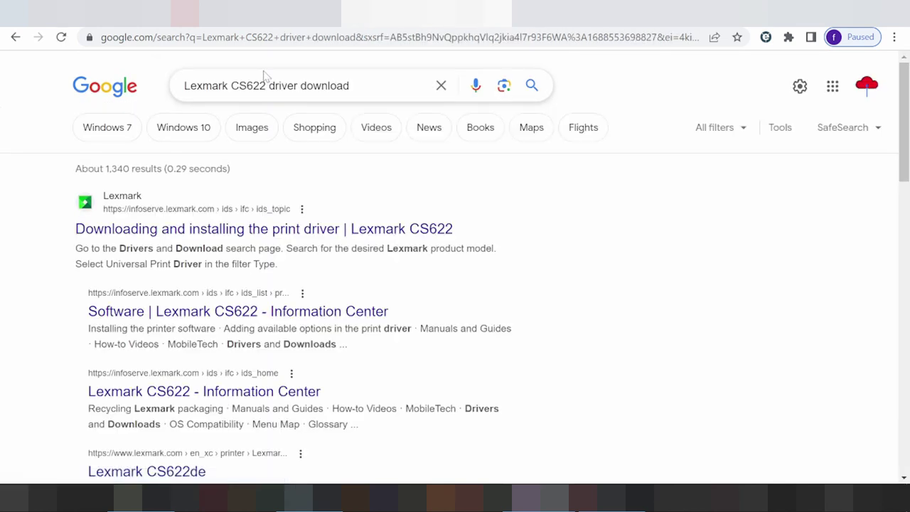
pyautogui.scroll(-3, 427, 179)
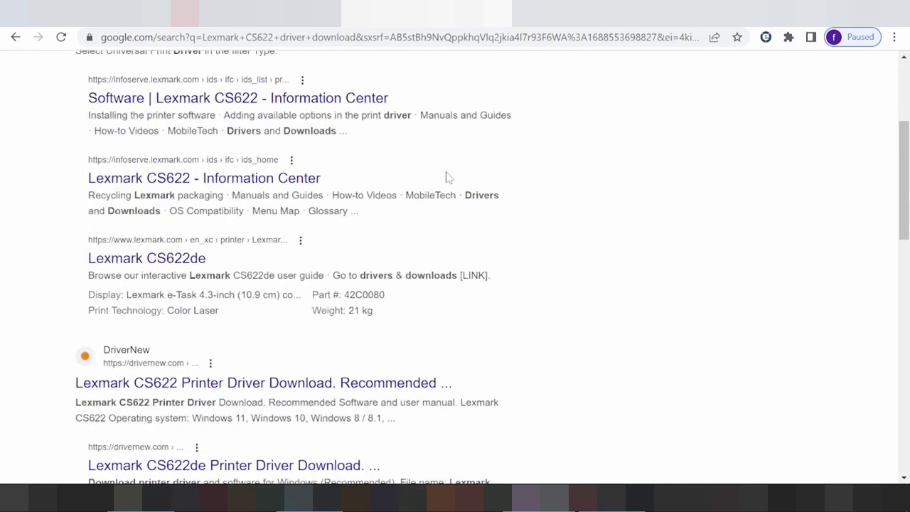
pyautogui.scroll(-3, 511, 177)
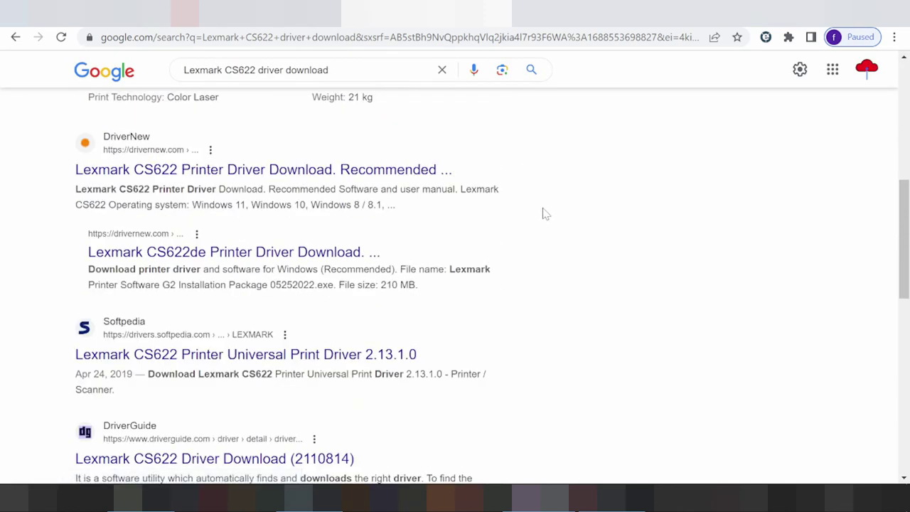
pyautogui.scroll(-1, 554, 228)
pyautogui.scroll(3, 567, 246)
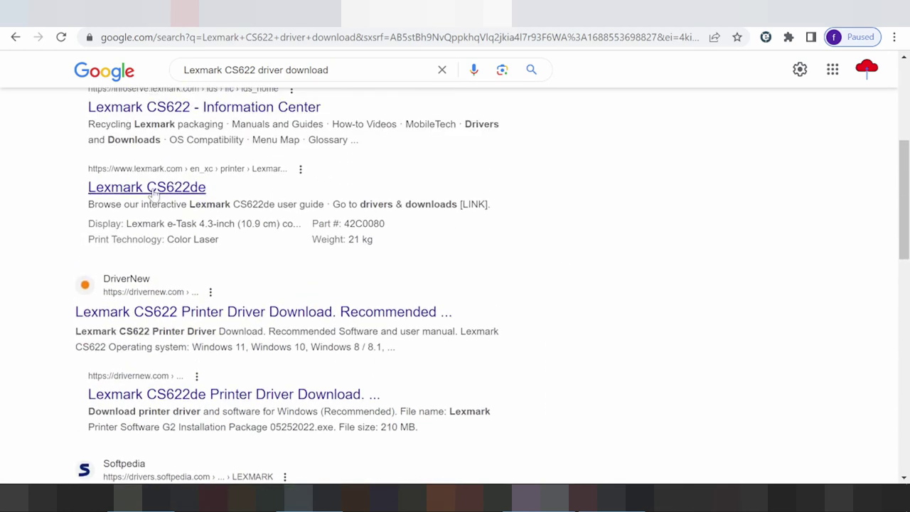
pyautogui.click(154, 192)
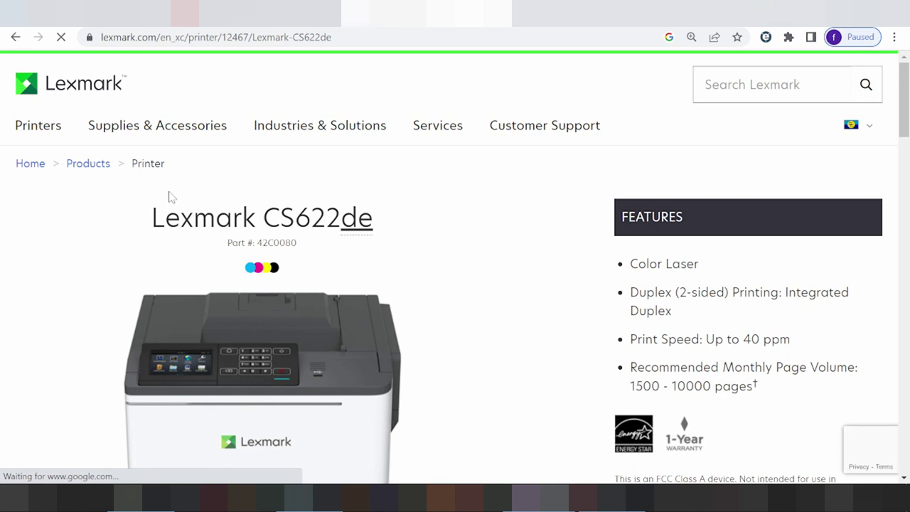
# Go to the Lexmark CS622de support page and open its Drivers & downloads page
pyautogui.scroll(-4, 168, 196)
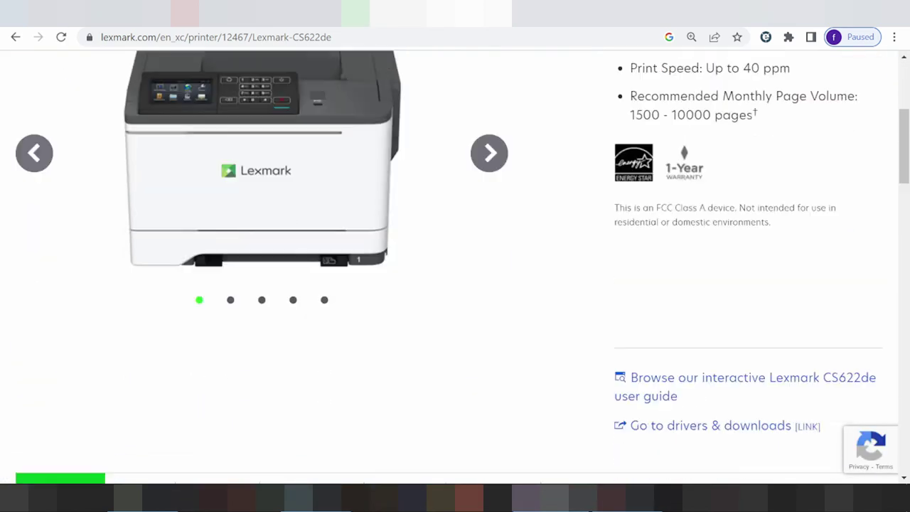
pyautogui.scroll(-2, 337, 206)
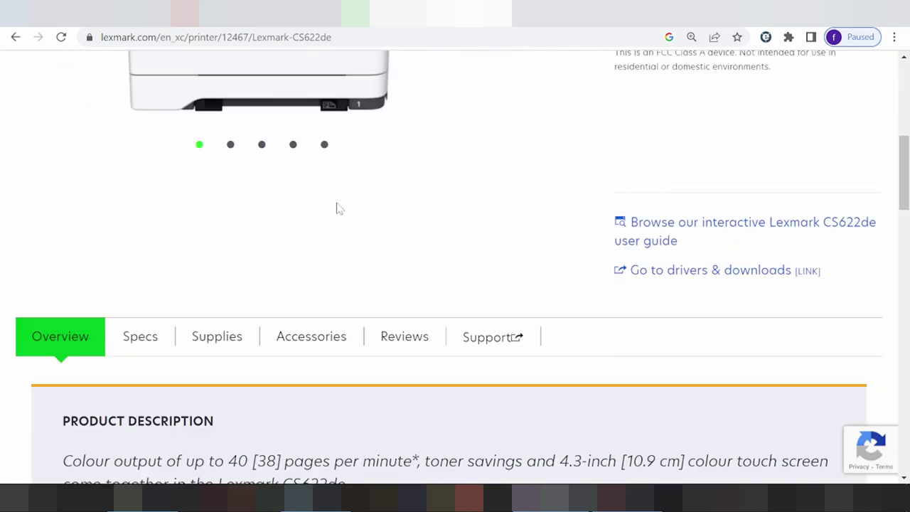
pyautogui.click(488, 347)
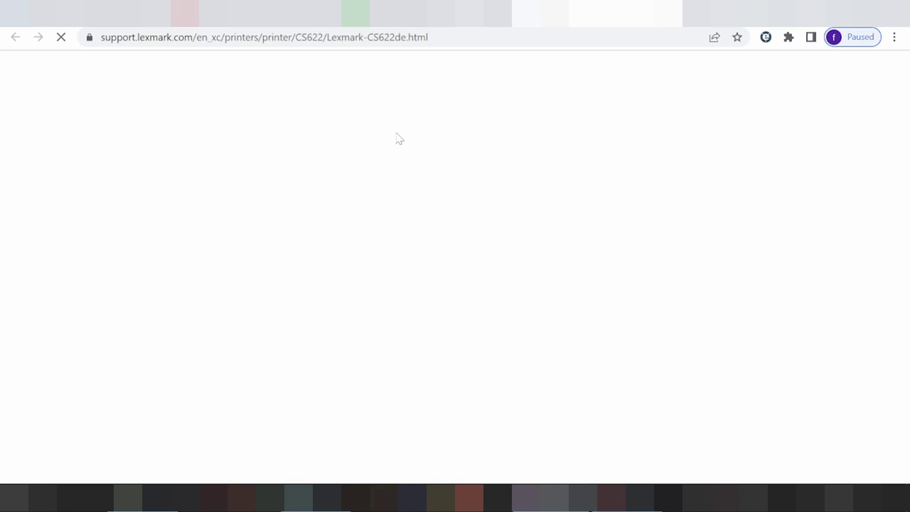
pyautogui.scroll(-2, 327, 183)
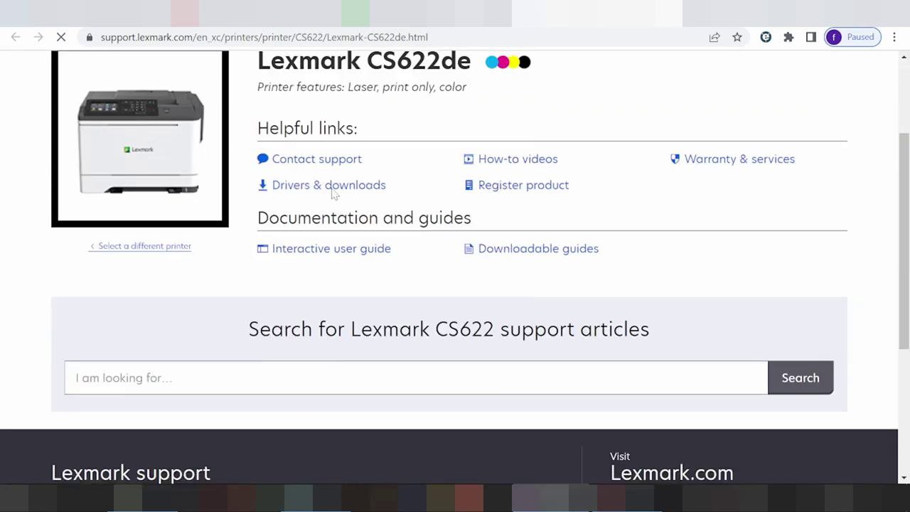
pyautogui.click(294, 191)
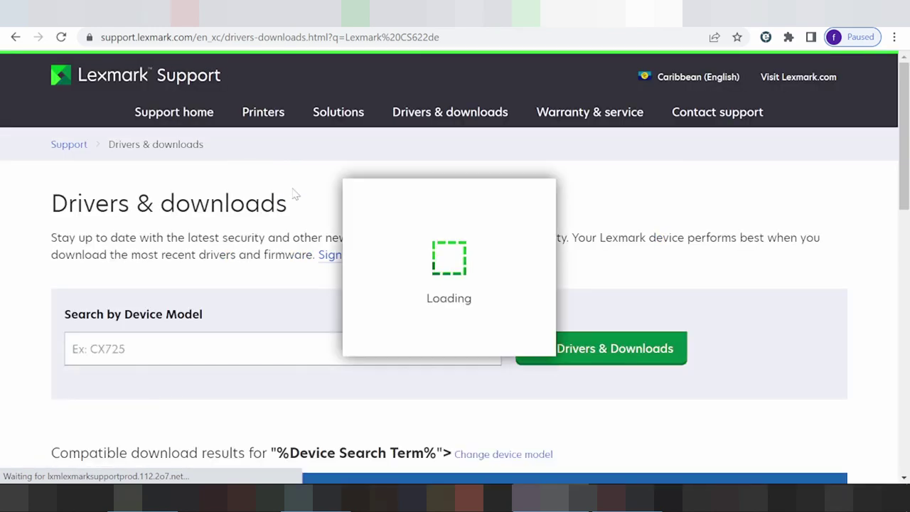
# Examine the recommended Windows drivers and downloads package for the Lexmark CS622de and the table of additional downloads
pyautogui.scroll(-3, 312, 231)
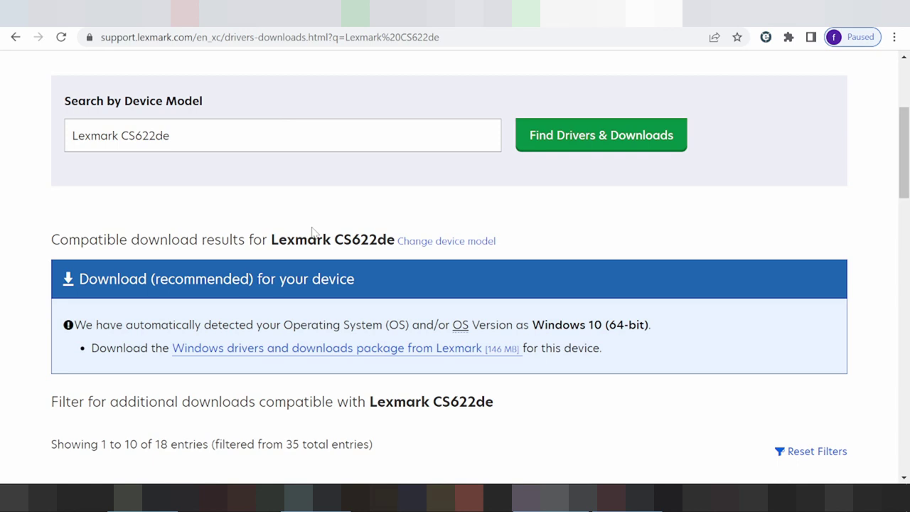
pyautogui.moveTo(86, 353); pyautogui.dragTo(579, 348)
pyautogui.scroll(-2, 473, 242)
pyautogui.scroll(-2, 455, 222)
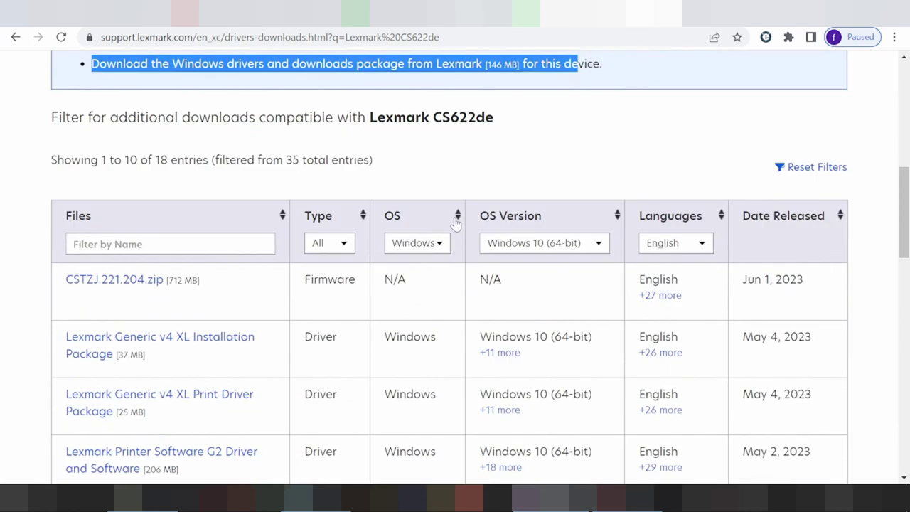
# Filter the downloads to macOS 13 and view the MAC Universal Print Driver for Lexmark Color Printers' download details without downloading it
pyautogui.click(422, 243)
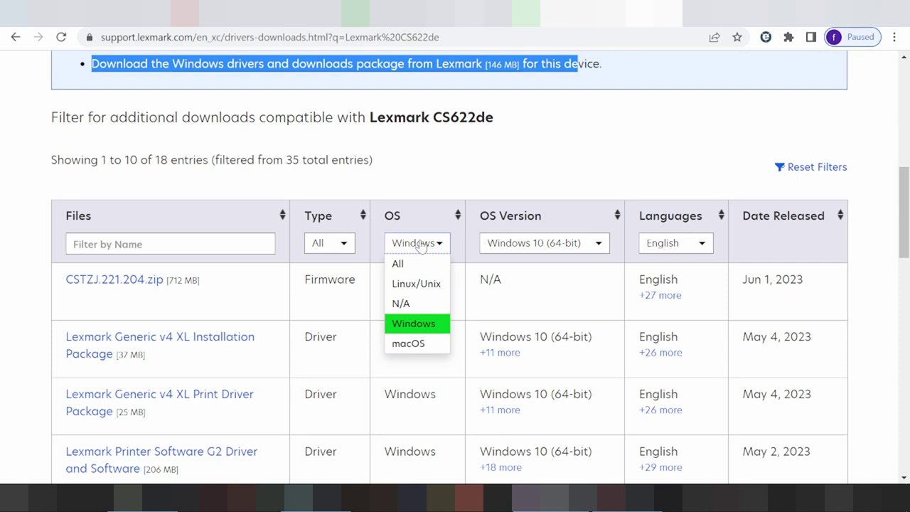
pyautogui.click(411, 344)
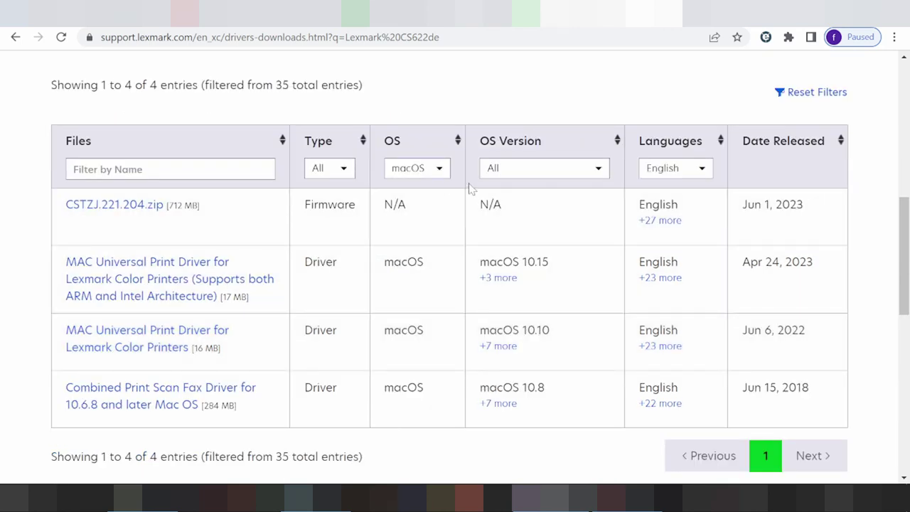
pyautogui.click(512, 172)
pyautogui.scroll(-1, 515, 288)
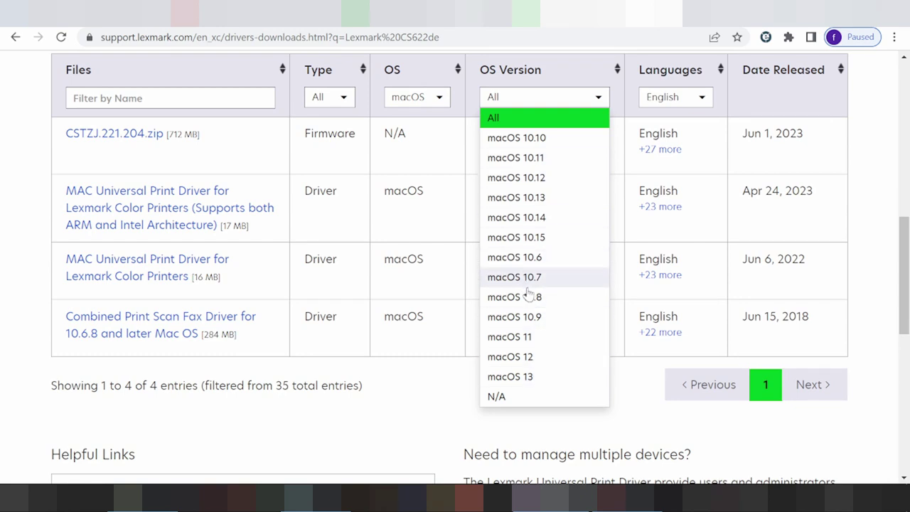
pyautogui.click(531, 377)
pyautogui.click(531, 378)
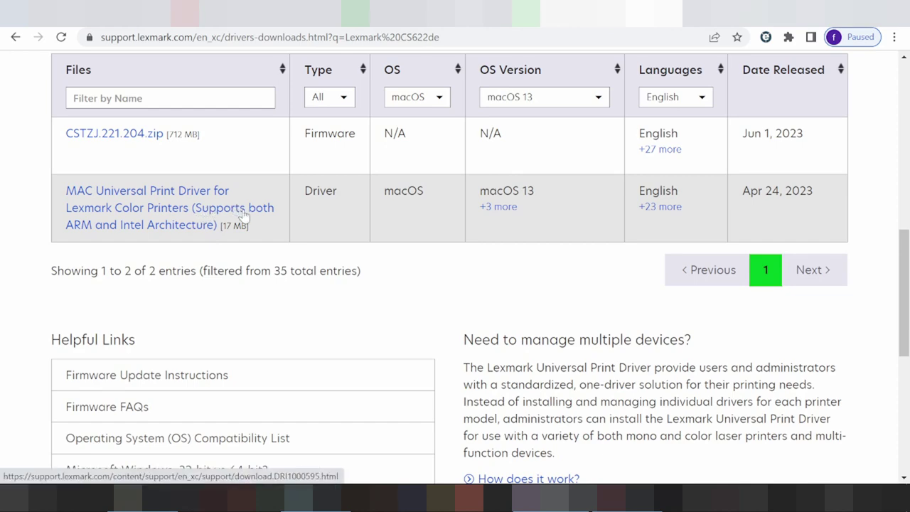
pyautogui.click(177, 213)
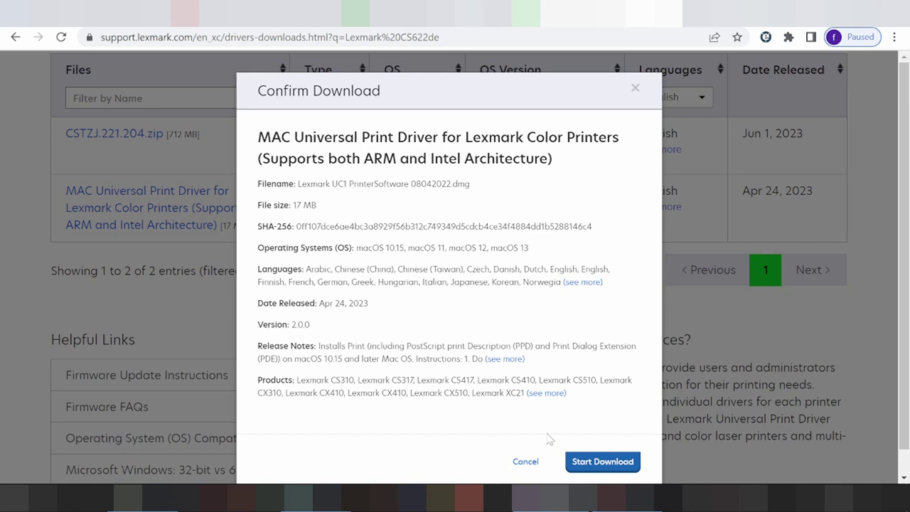
pyautogui.click(525, 461)
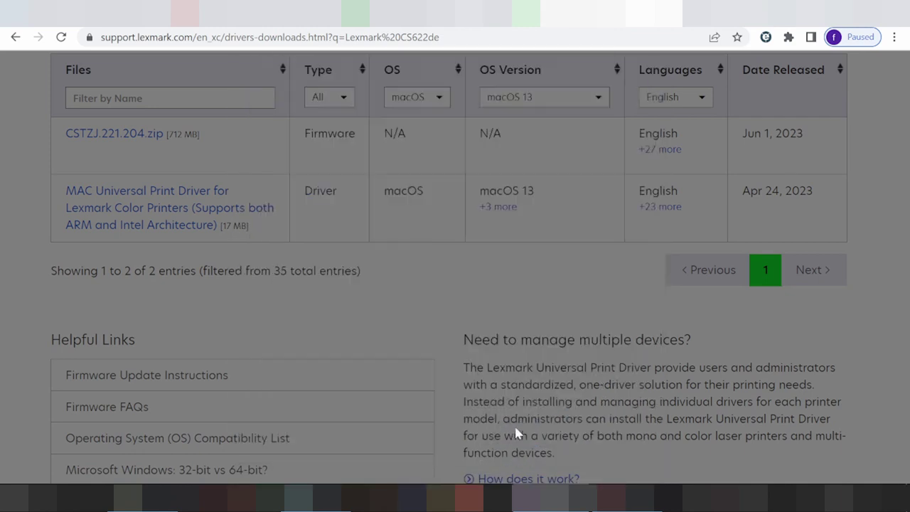
# Filter the downloads table to the Linux/Unix operating system and the Fedora 37 version
pyautogui.click(409, 100)
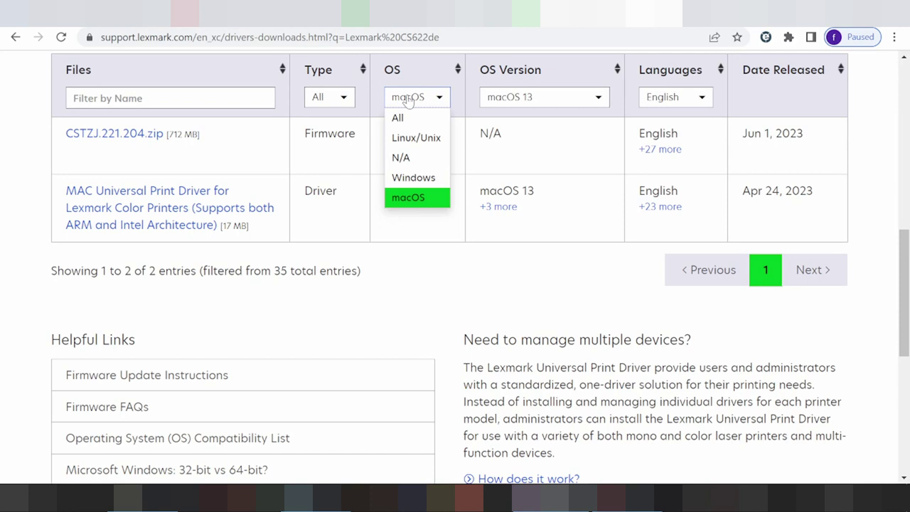
pyautogui.click(418, 138)
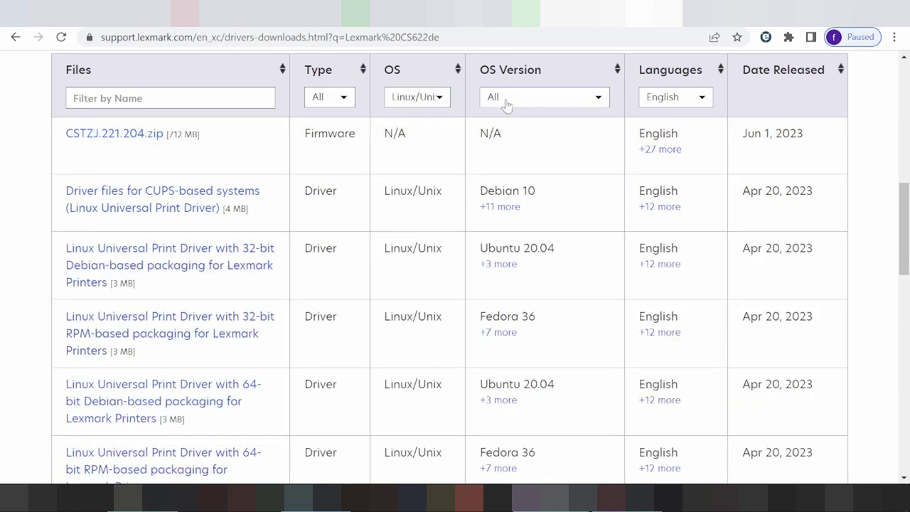
pyautogui.click(507, 99)
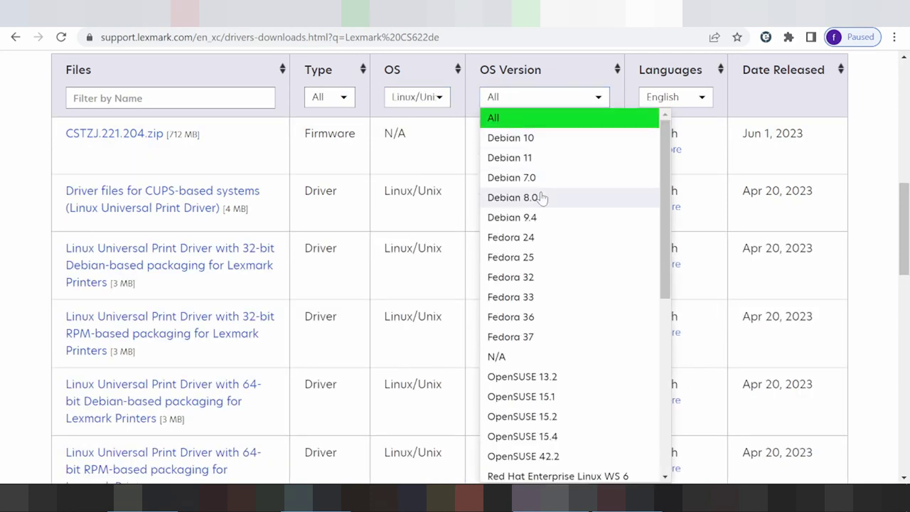
pyautogui.scroll(-2, 542, 199)
pyautogui.scroll(2, 547, 213)
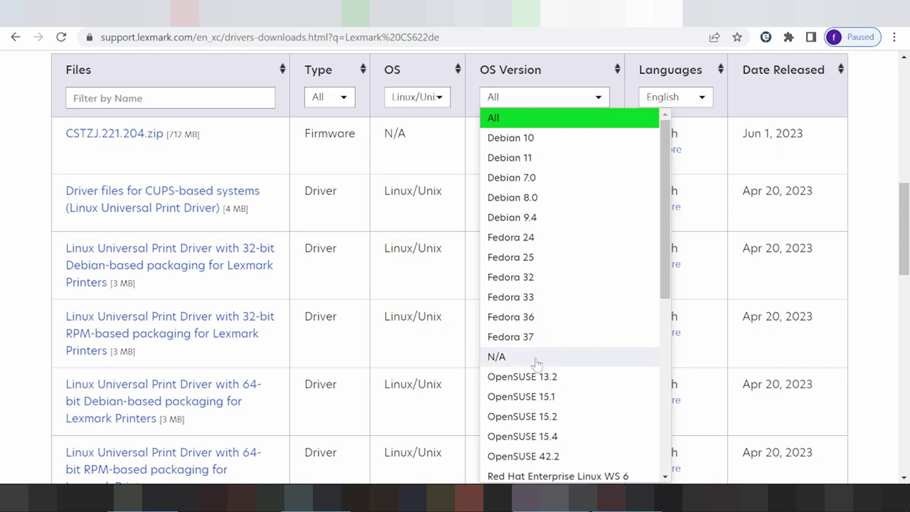
pyautogui.scroll(-2, 534, 359)
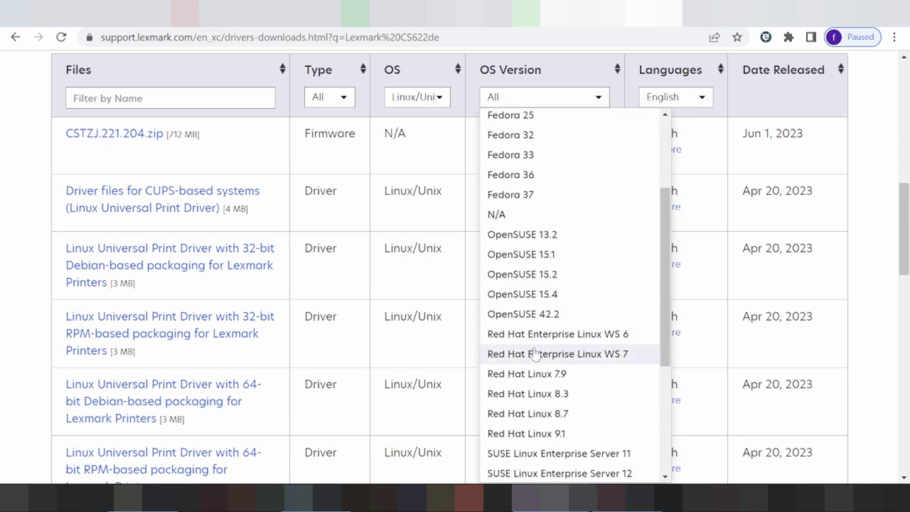
pyautogui.scroll(-3, 534, 355)
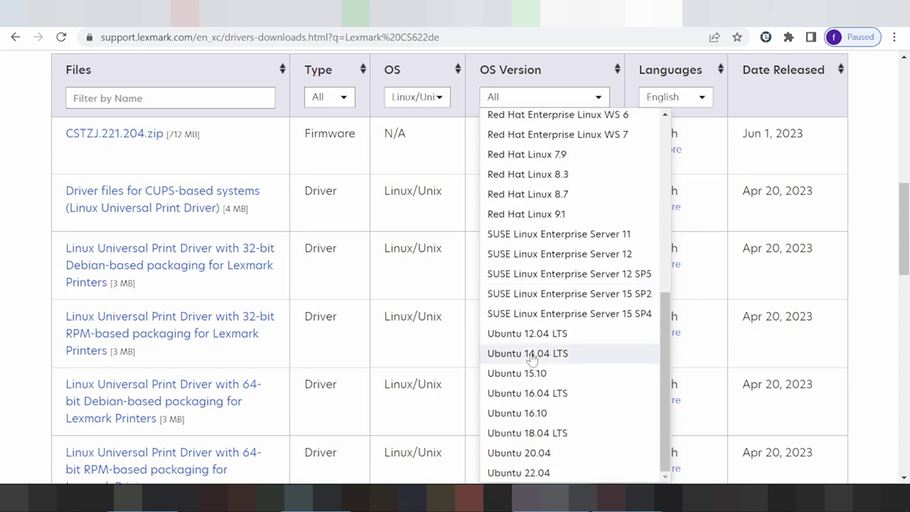
pyautogui.scroll(-1, 526, 373)
pyautogui.scroll(3, 528, 377)
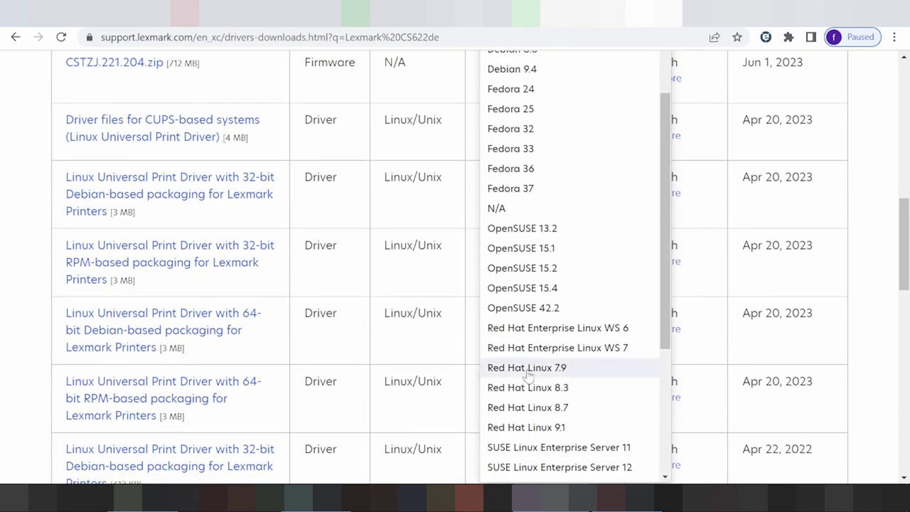
pyautogui.click(499, 189)
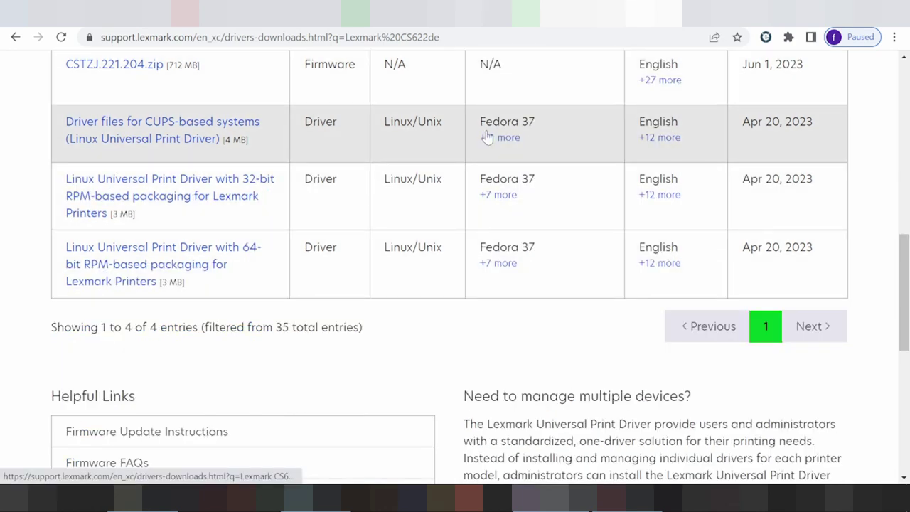
# View the download details of the Linux Universal Print Driver with 32-bit RPM-based packaging without downloading it
pyautogui.moveTo(479, 122); pyautogui.dragTo(522, 122)
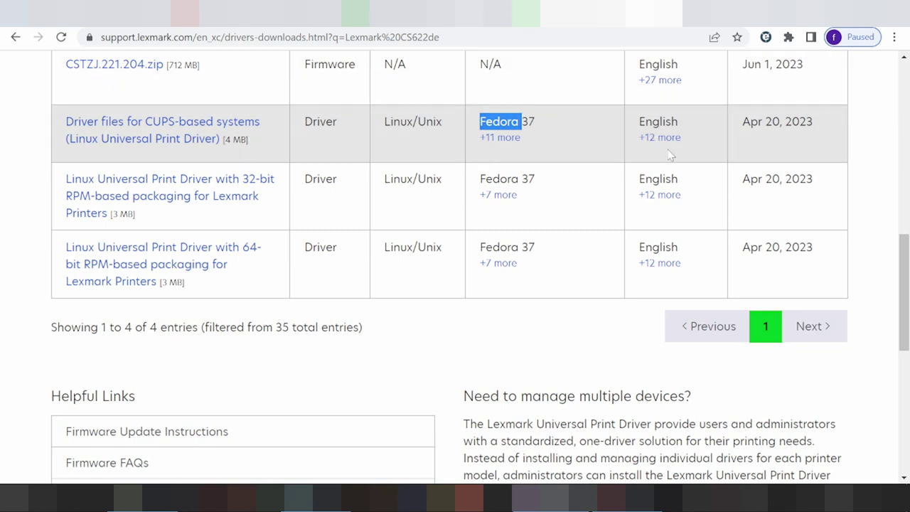
pyautogui.scroll(1, 668, 155)
pyautogui.scroll(-1, 668, 155)
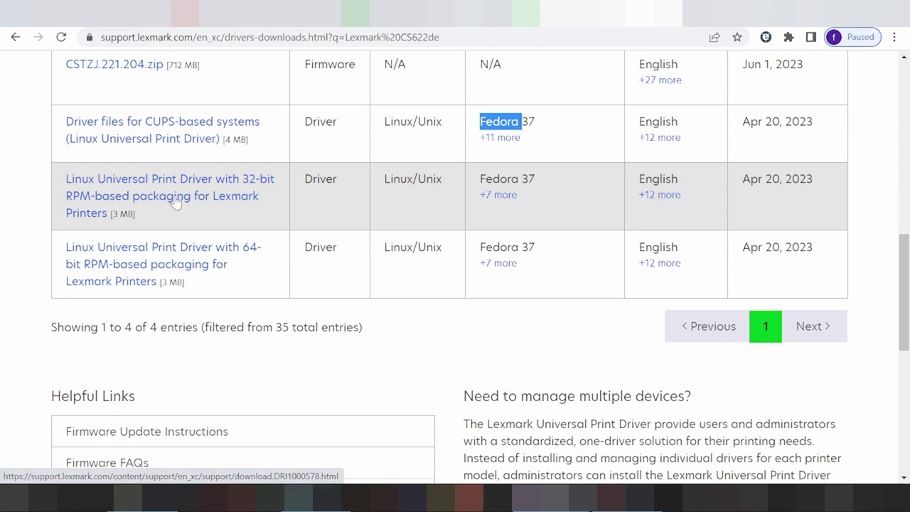
pyautogui.click(176, 202)
pyautogui.scroll(-2, 628, 323)
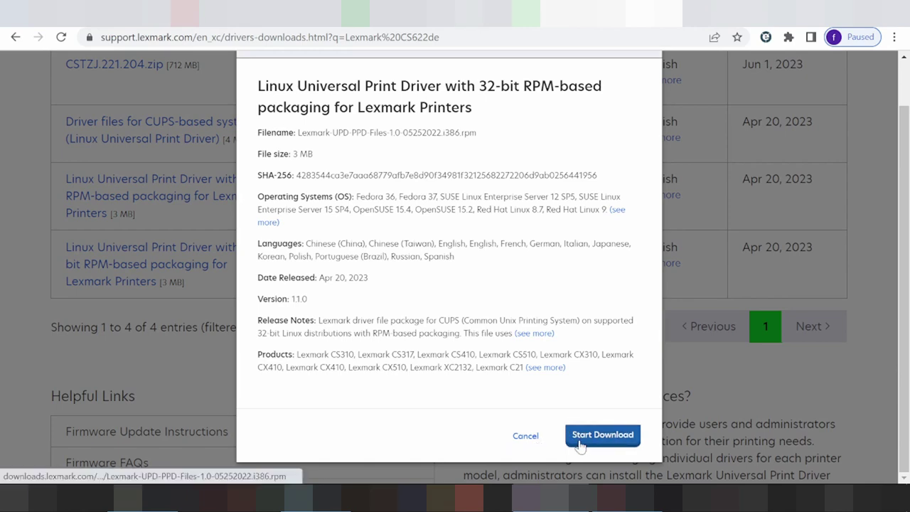
pyautogui.click(525, 435)
# Filter the downloads table to the Windows operating system and the Windows 11 (64-bit) version
pyautogui.scroll(3, 435, 281)
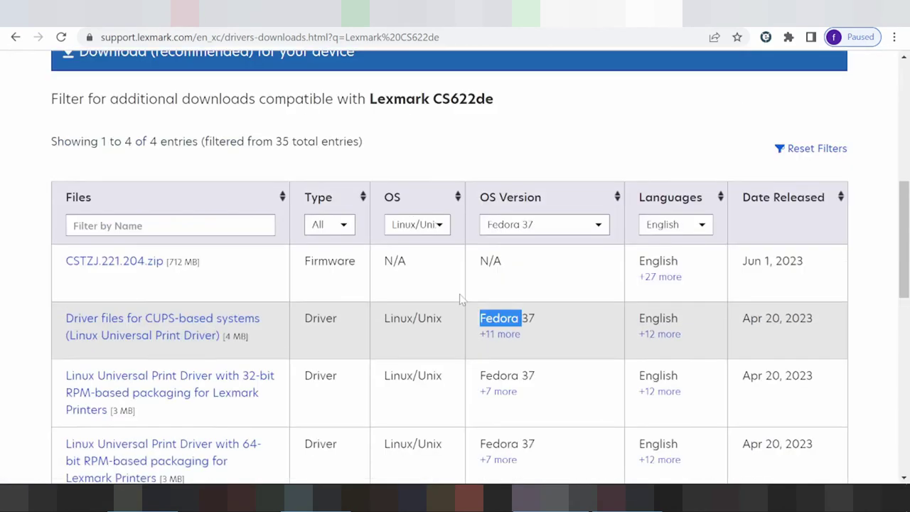
pyautogui.click(417, 240)
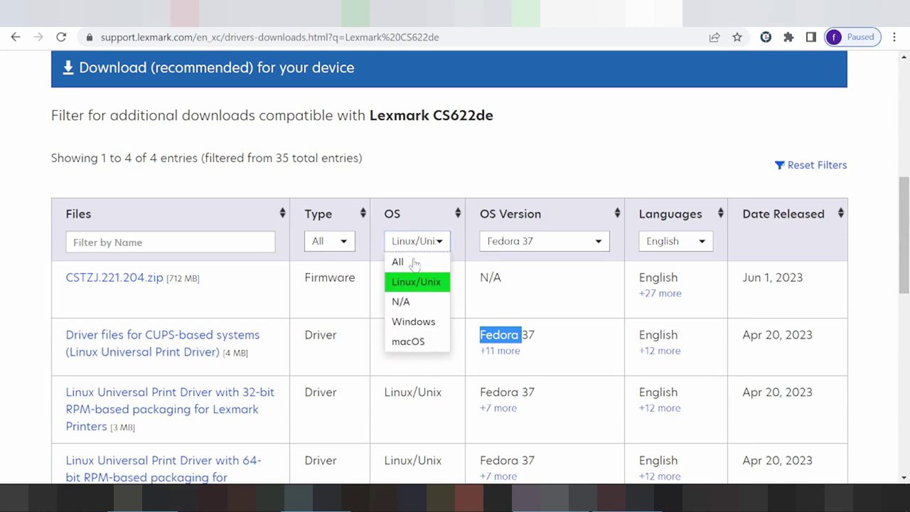
pyautogui.click(419, 322)
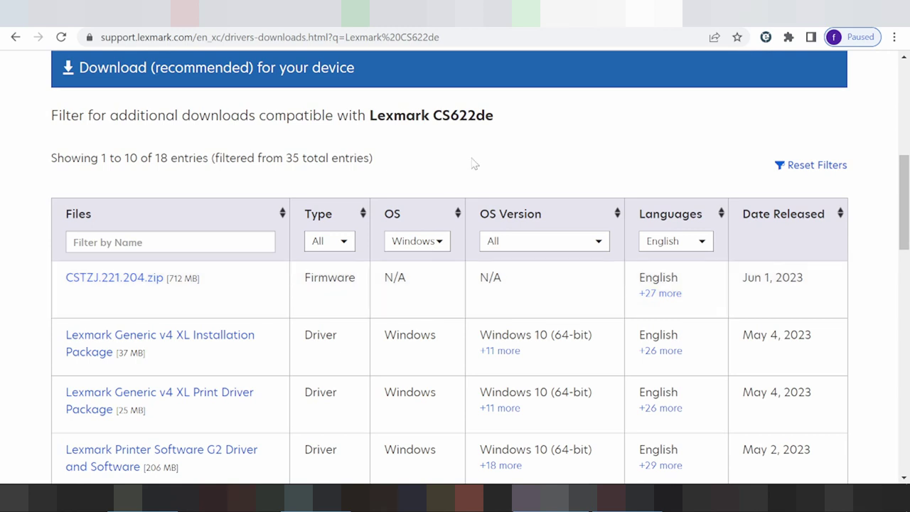
pyautogui.click(521, 240)
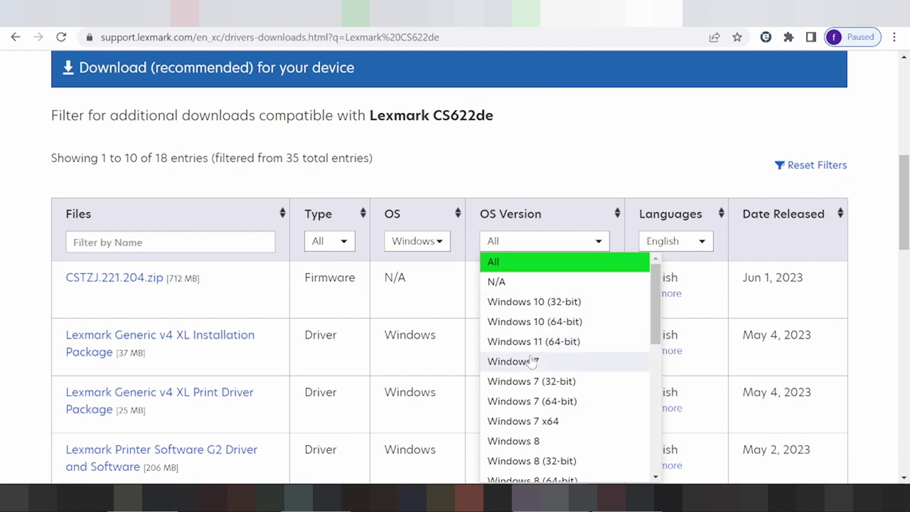
pyautogui.scroll(-1, 537, 358)
pyautogui.scroll(-5, 536, 359)
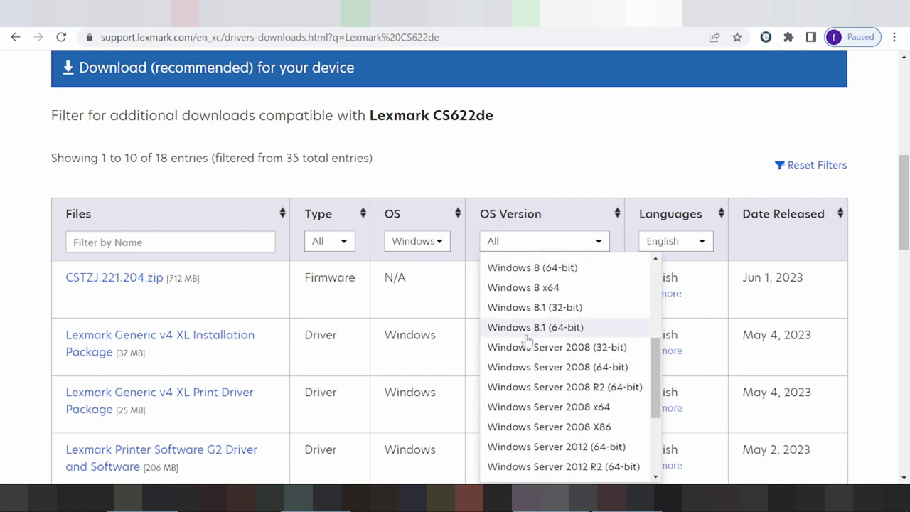
pyautogui.scroll(-3, 538, 371)
pyautogui.scroll(-4, 551, 380)
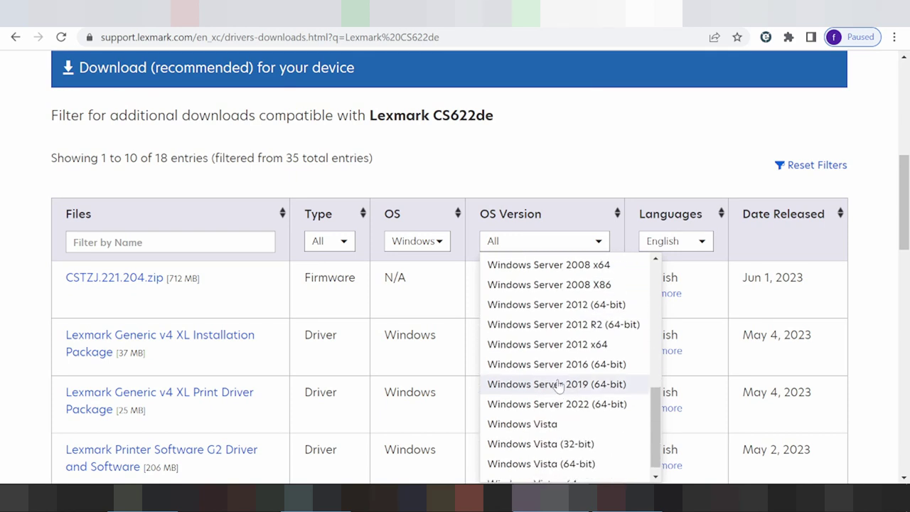
pyautogui.scroll(10, 558, 369)
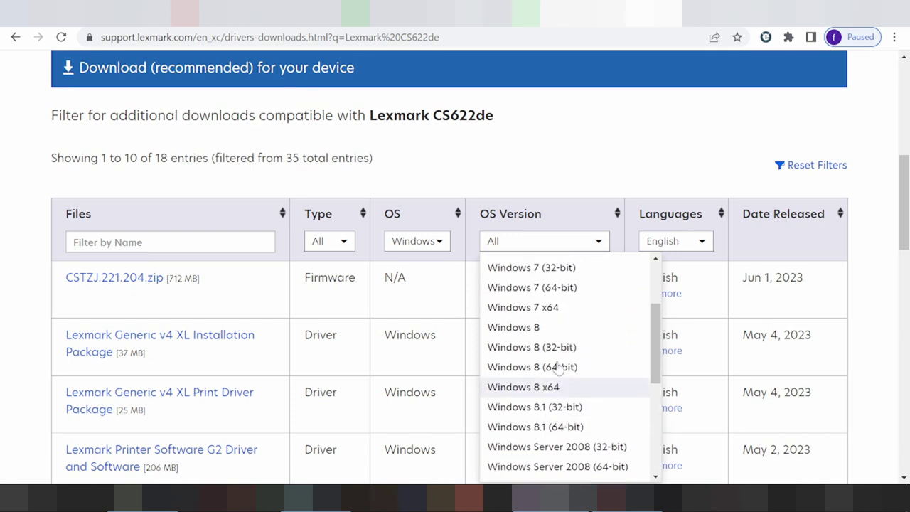
pyautogui.click(540, 342)
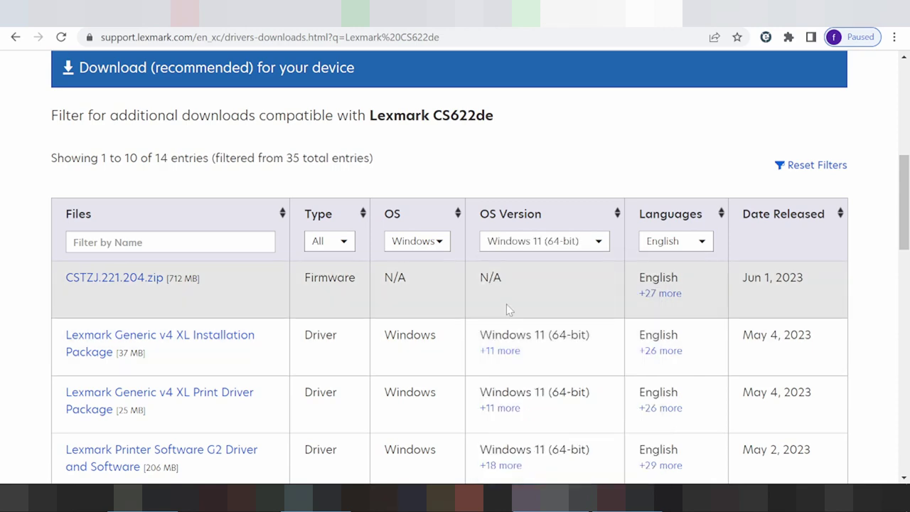
# Look through the filtered Windows 11 (64-bit) downloads and go to the second page of entries
pyautogui.scroll(-2, 498, 299)
pyautogui.scroll(-1, 483, 277)
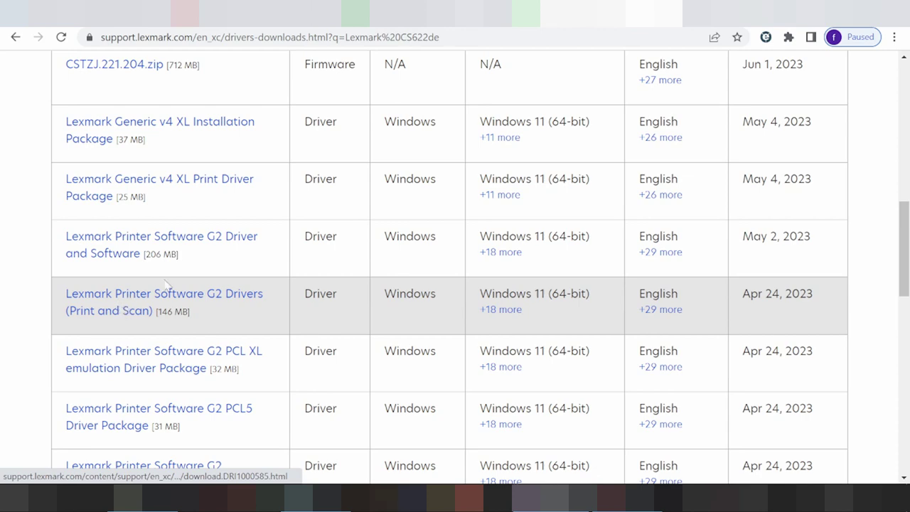
pyautogui.scroll(-4, 315, 238)
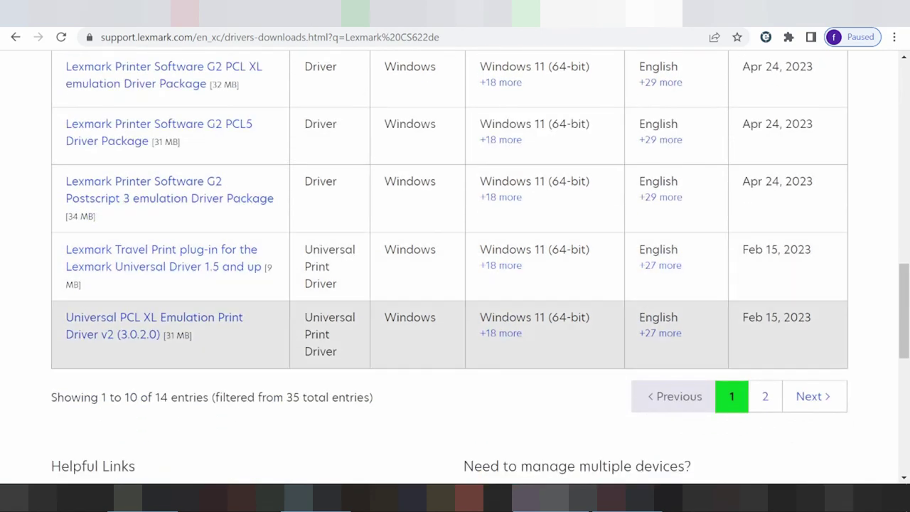
pyautogui.click(764, 398)
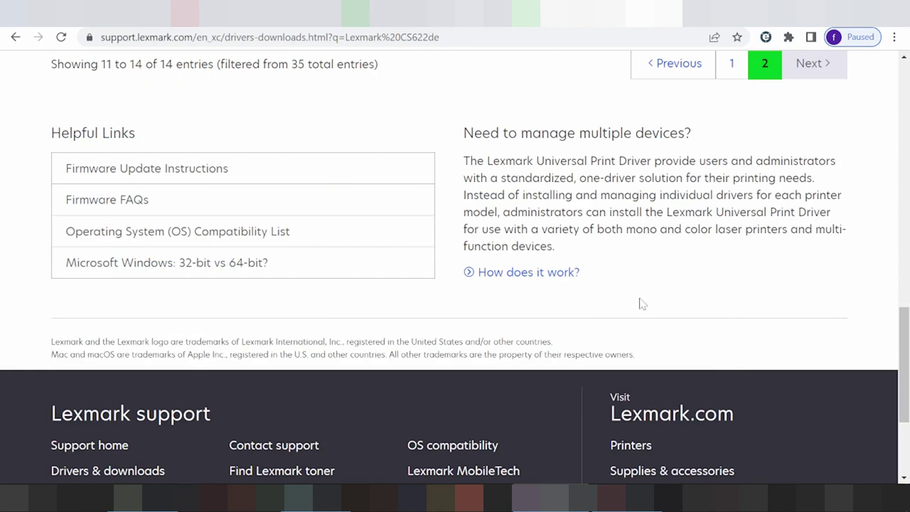
pyautogui.scroll(5, 440, 252)
pyautogui.scroll(1, 441, 260)
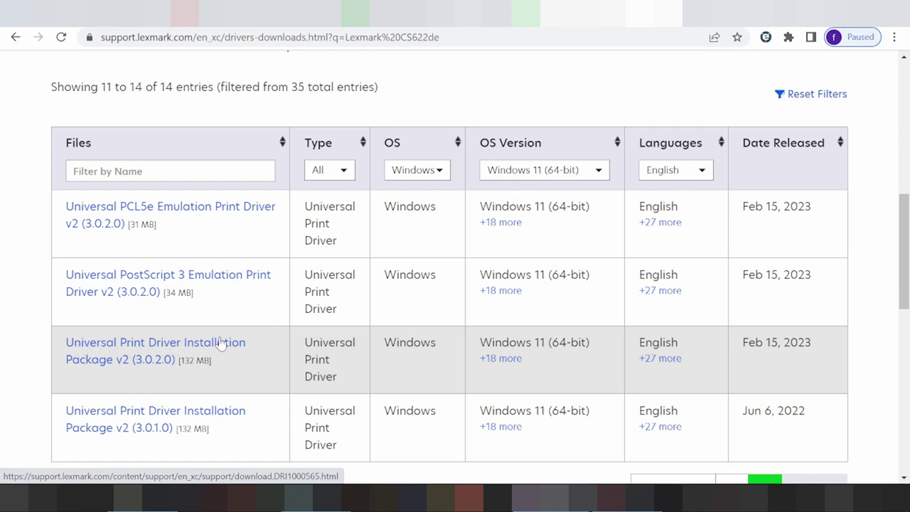
# Download the Universal Print Driver Installation Package v2 (3.0.2.0) for Windows
pyautogui.click(158, 351)
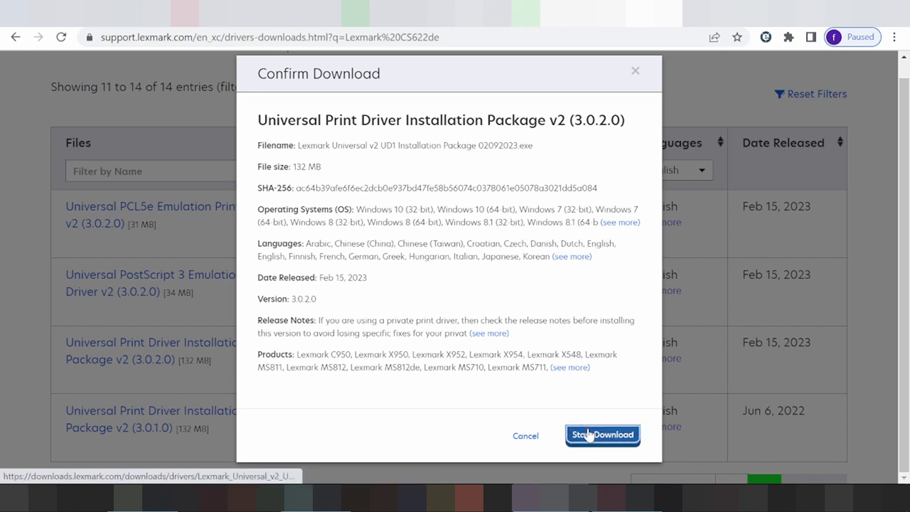
pyautogui.click(588, 435)
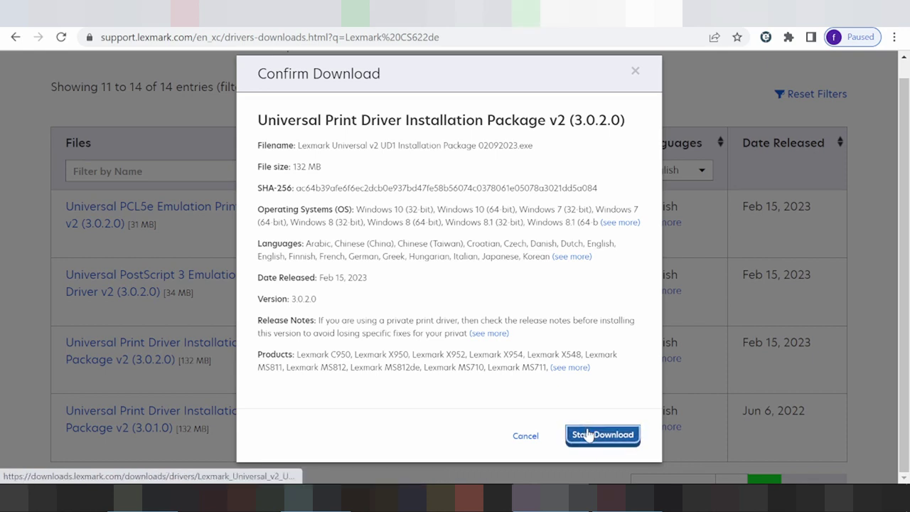
pyautogui.click(622, 437)
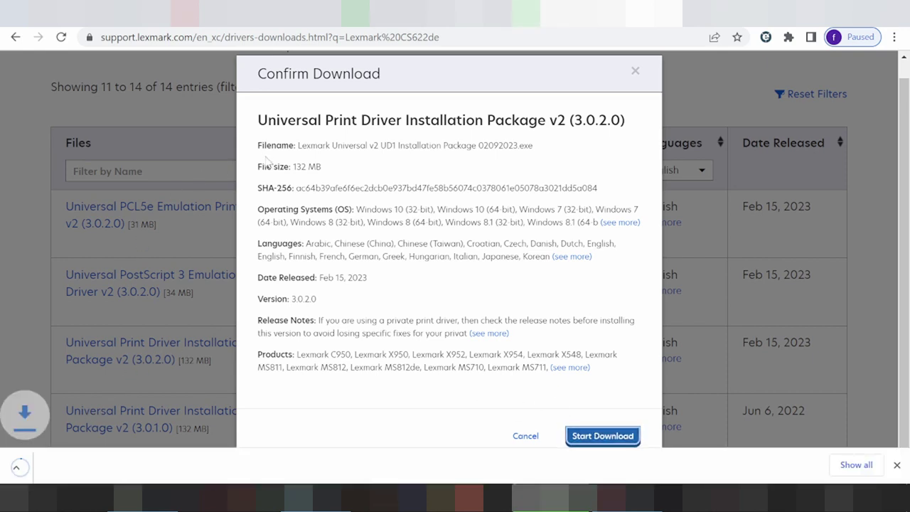
# Return to the Lexmark CS622de product page and check the options of the running installer download
pyautogui.hotkey('alt', 'Left')
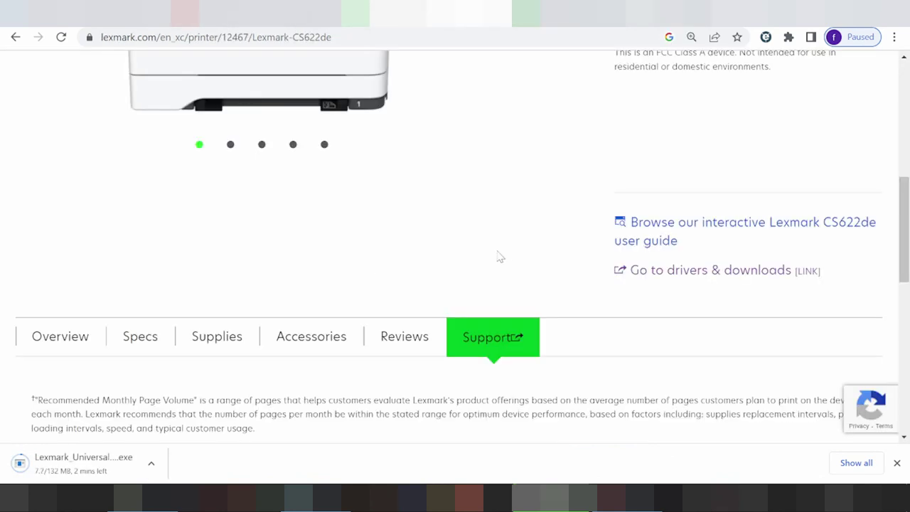
pyautogui.scroll(3, 505, 259)
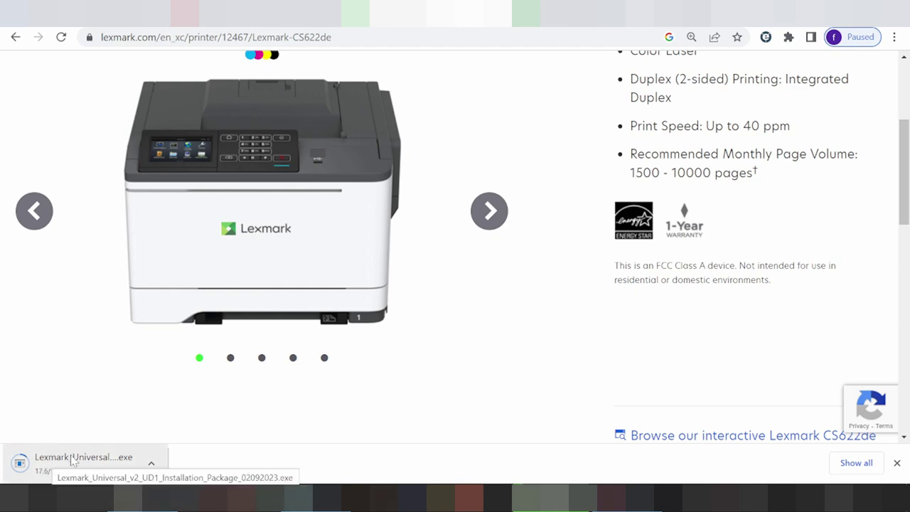
pyautogui.click(151, 463)
pyautogui.click(111, 378)
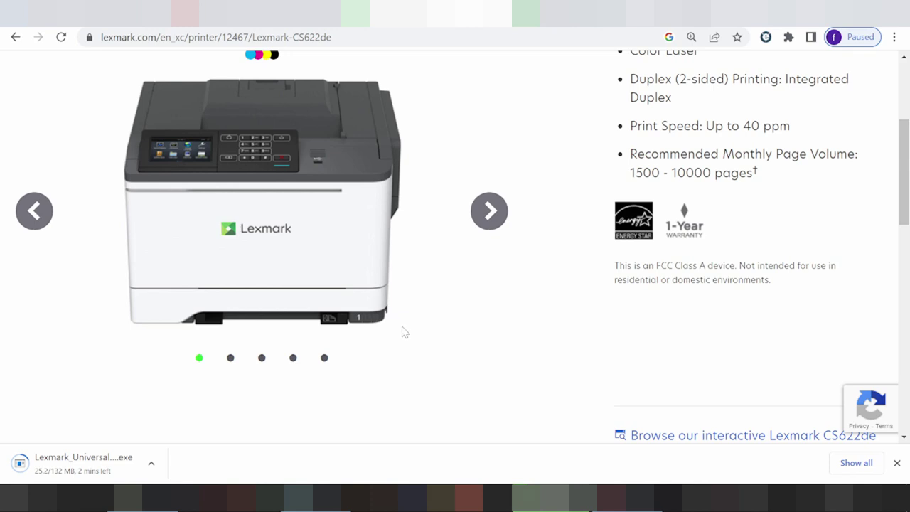
pyautogui.scroll(2, 402, 329)
pyautogui.scroll(-1, 402, 326)
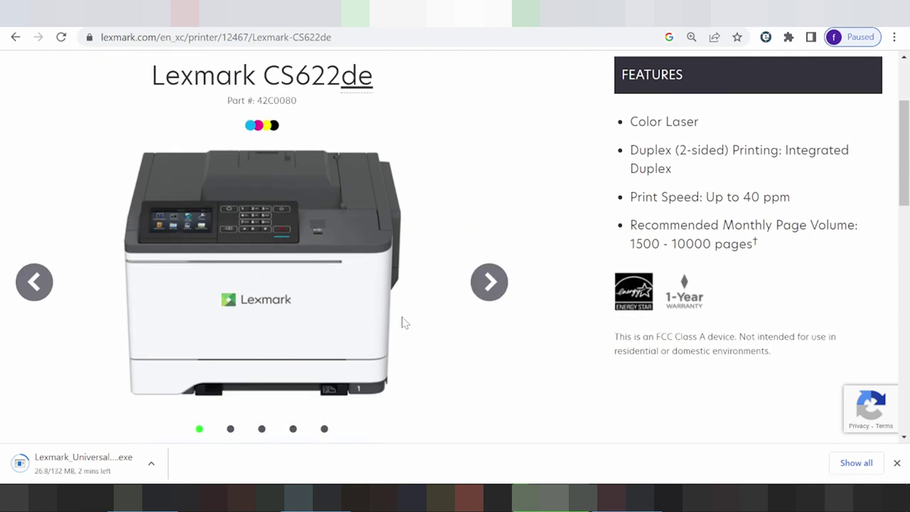